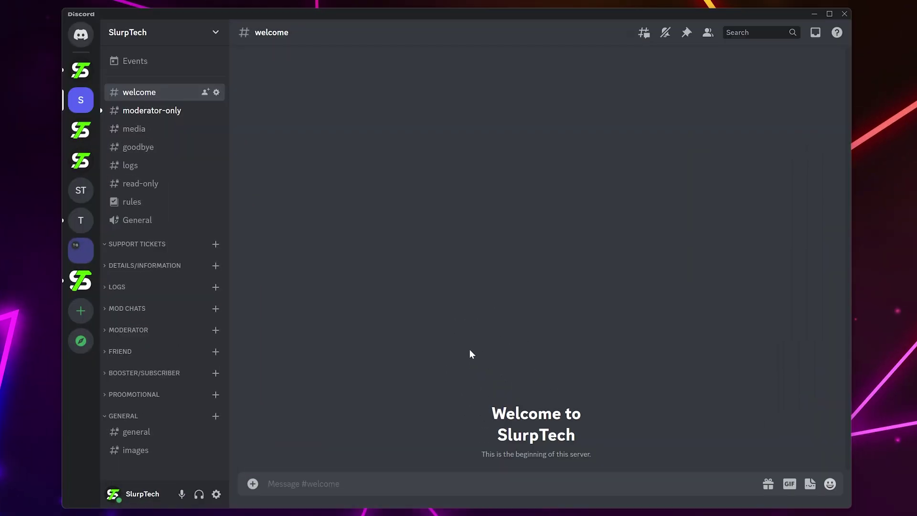
Set Discord's voice input to Microphone (2- AT2020USB+) and start a mic playback test
click(217, 494)
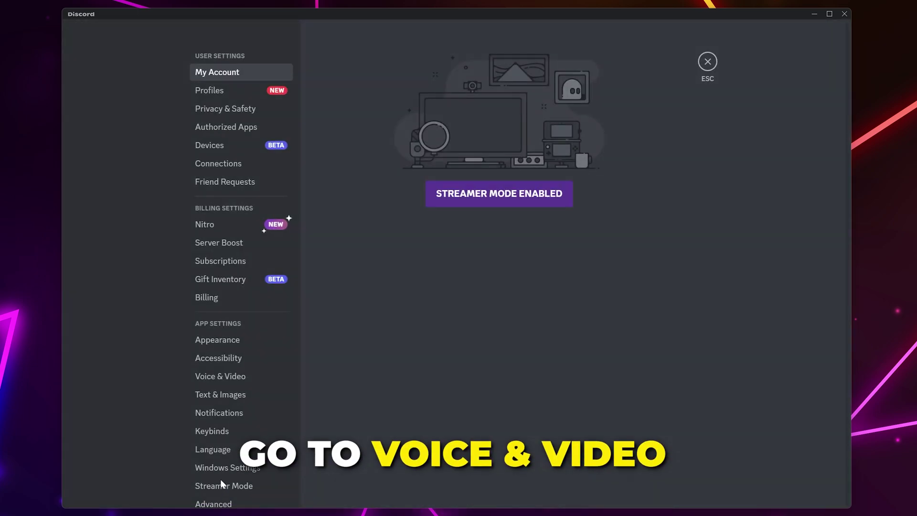
click(226, 377)
click(400, 104)
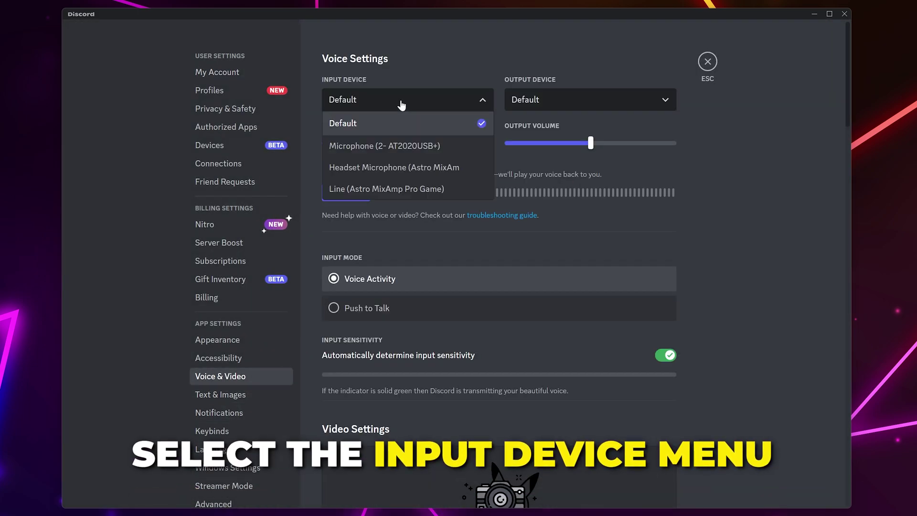
click(398, 147)
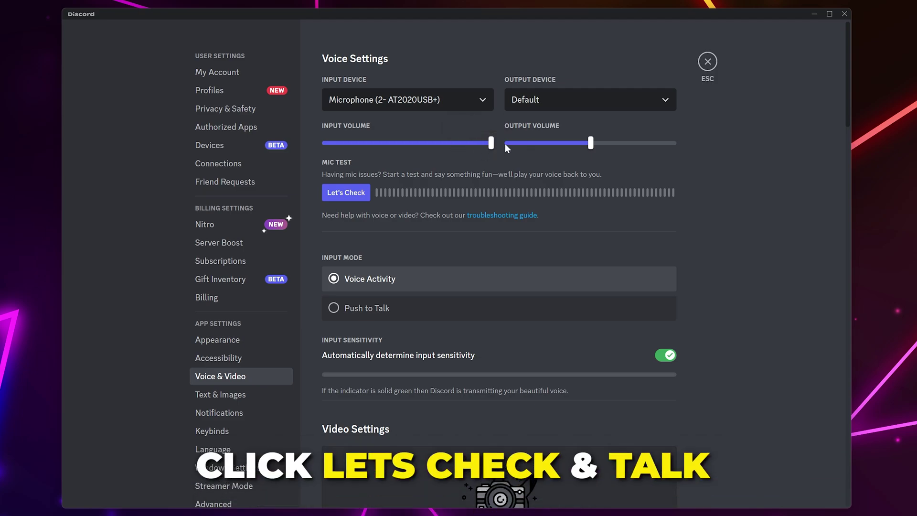
click(345, 192)
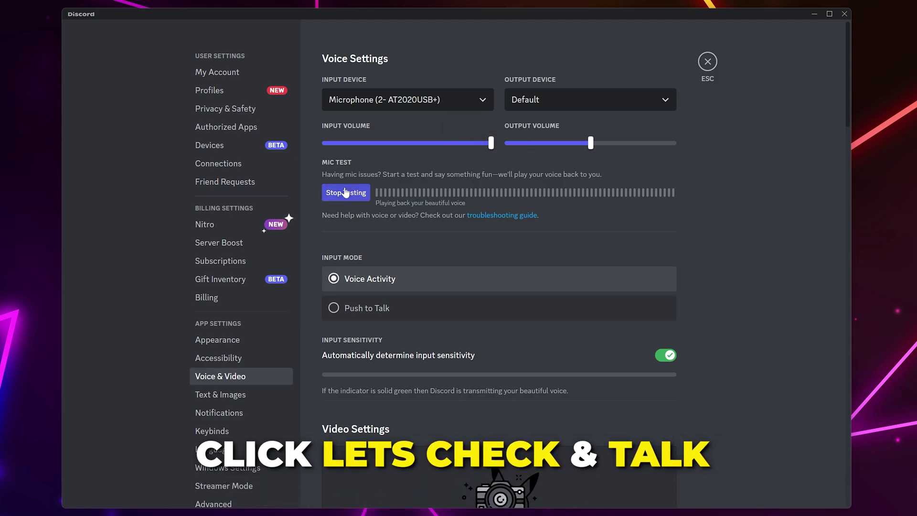
Stop the mic test, try a -100dB manual sensitivity threshold, then re-enable automatic sensitivity
click(354, 195)
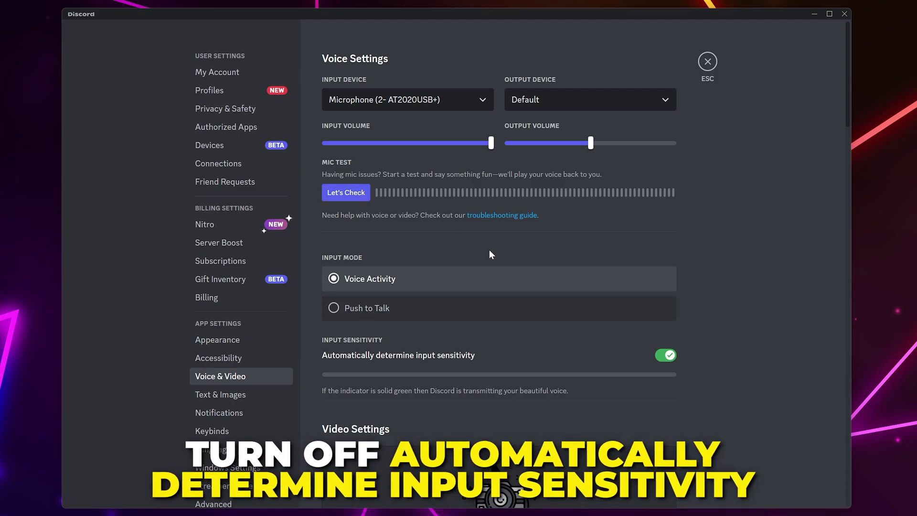
click(665, 356)
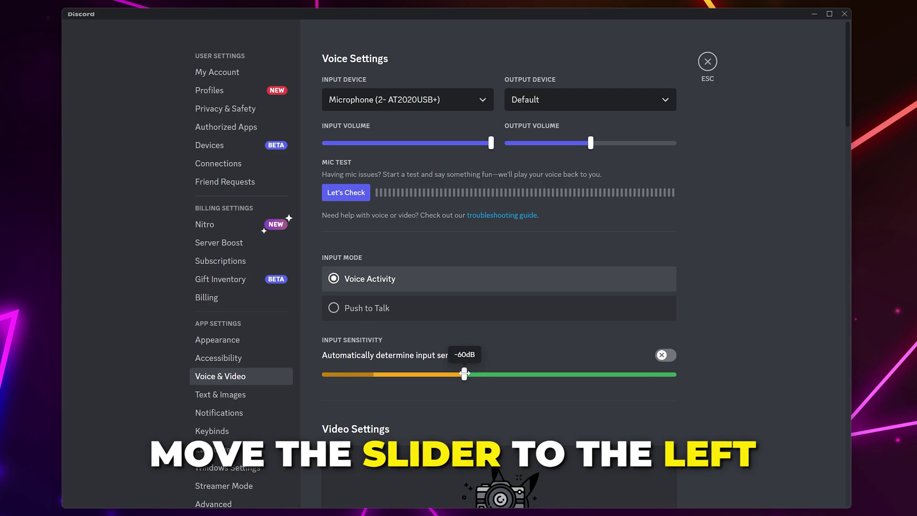
drag(391, 377, 321, 378)
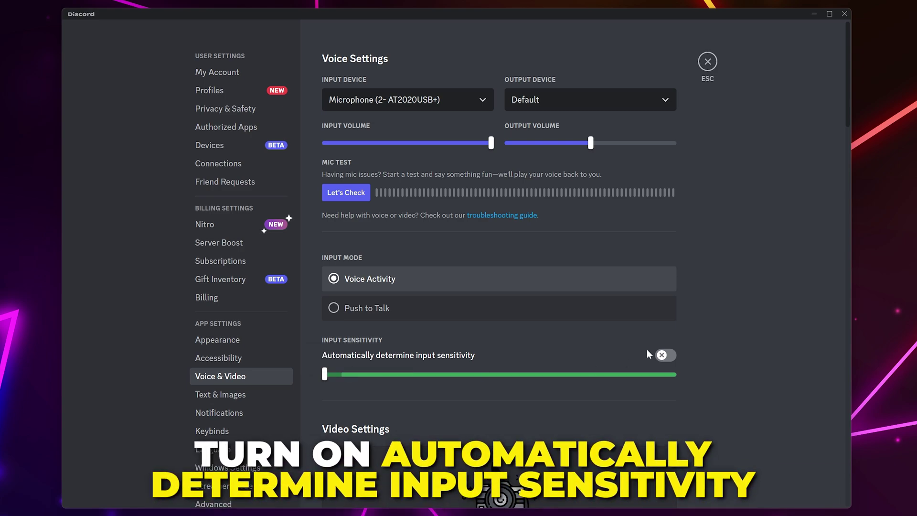
click(664, 354)
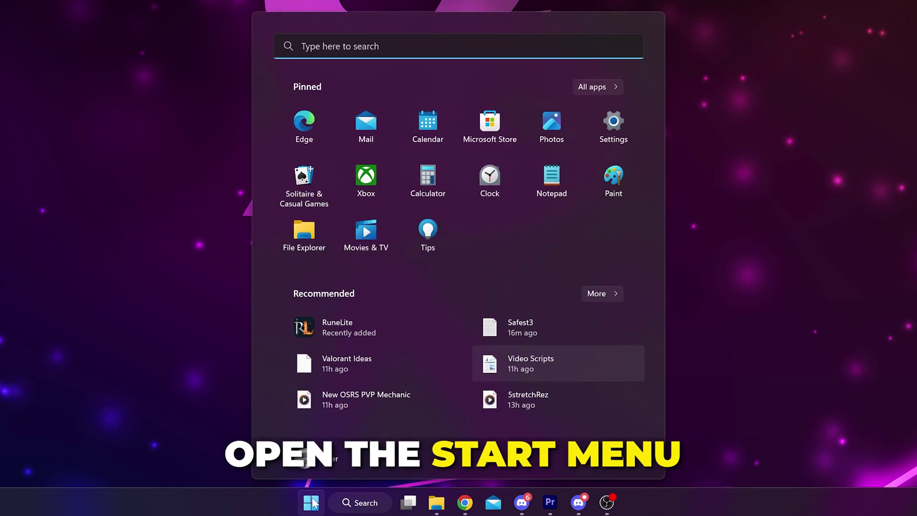
text(sound settings)
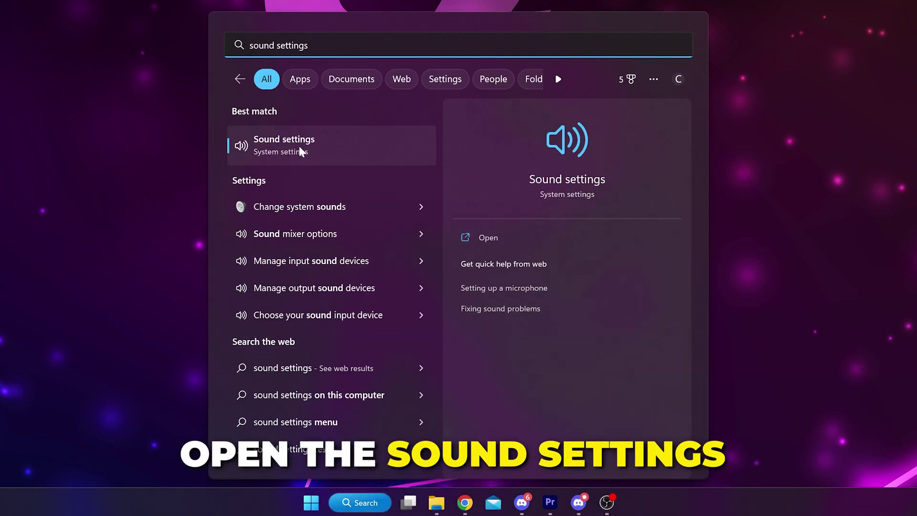
Open Sound settings and run the input-device troubleshooter on the AT2020USB+ microphone
click(301, 152)
scroll(436, 353, down, 5)
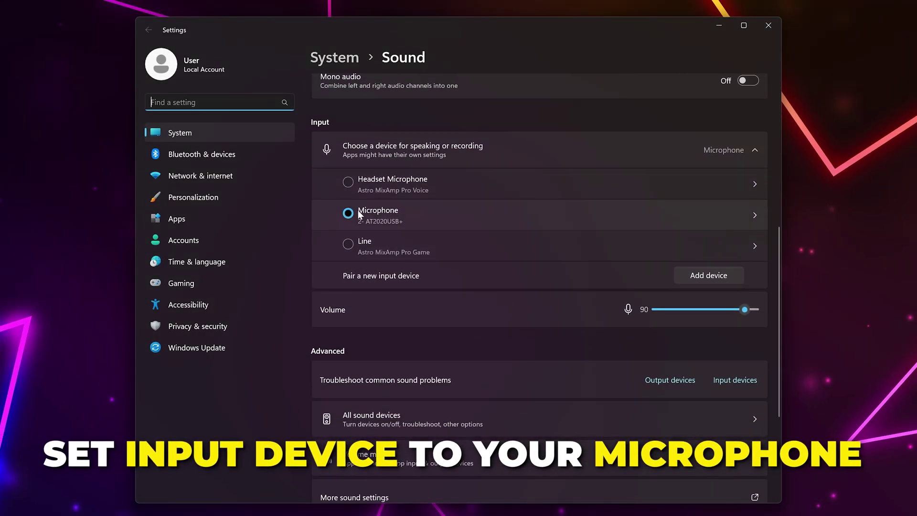
scroll(465, 270, down, 3)
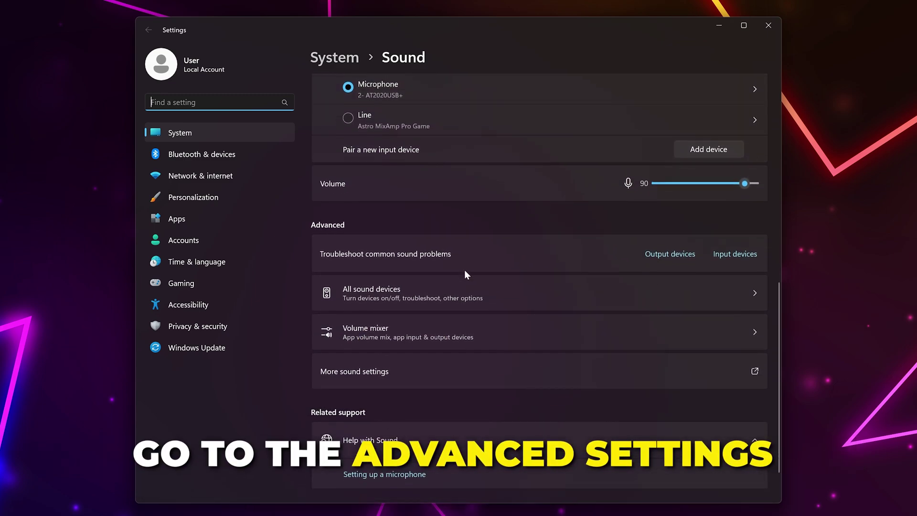
click(719, 255)
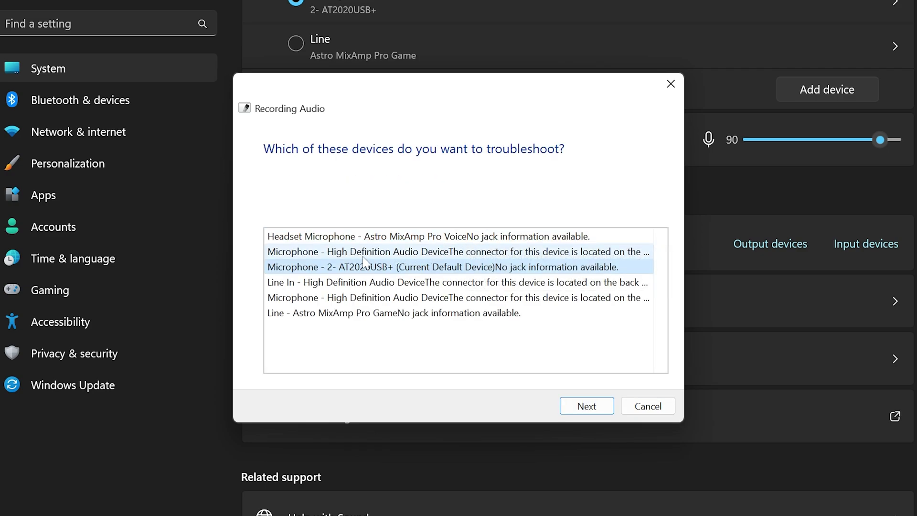
click(329, 266)
click(585, 402)
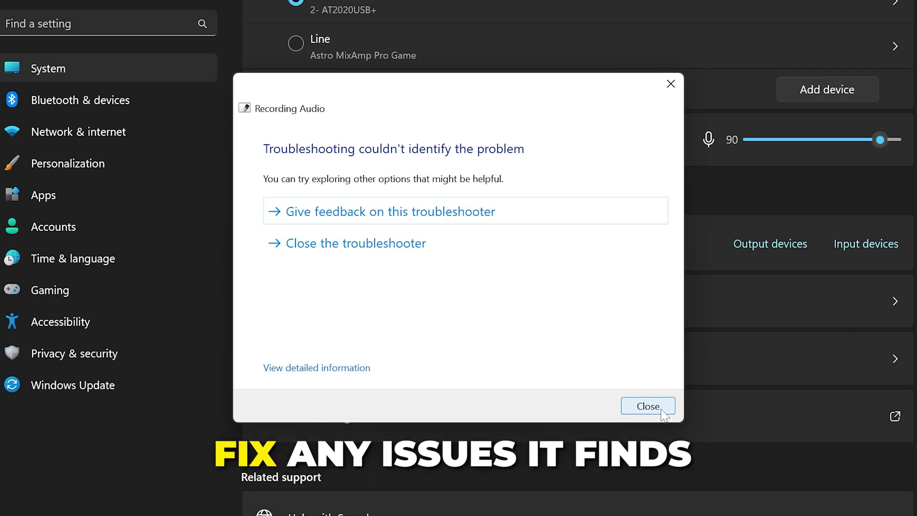
click(648, 406)
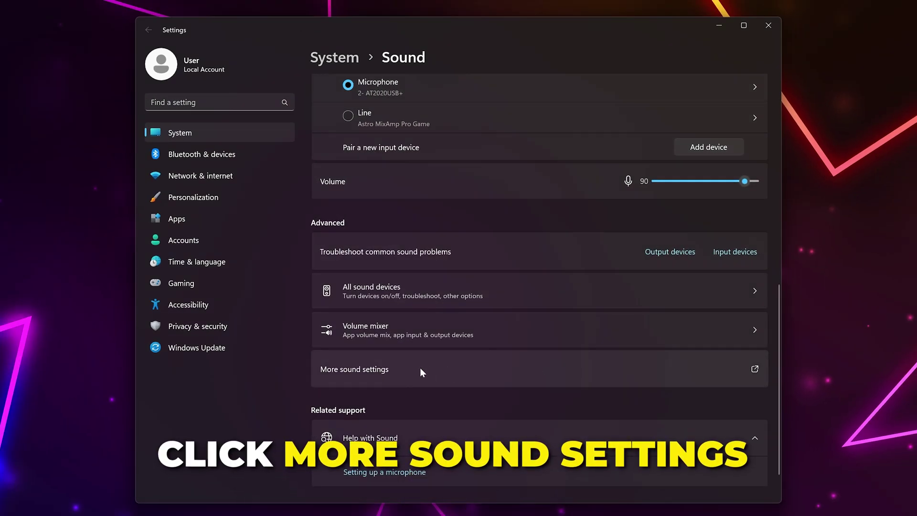
Open the AT2020USB+ recording device's properties in the classic Sound panel and check its level of 90
click(544, 372)
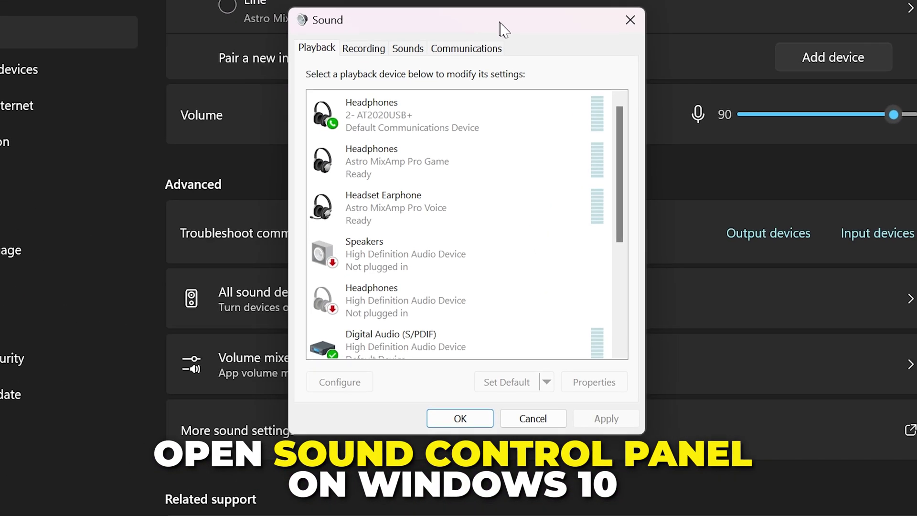
click(366, 53)
click(440, 106)
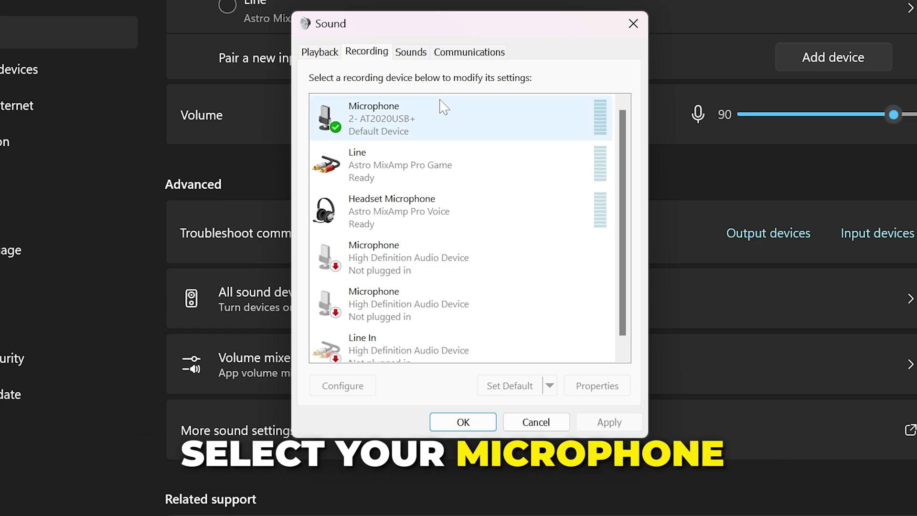
click(415, 134)
click(596, 385)
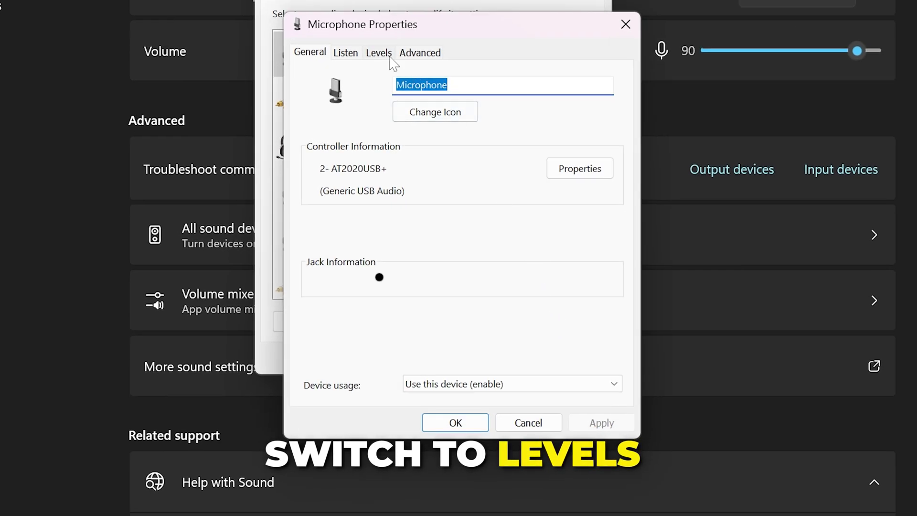
click(379, 53)
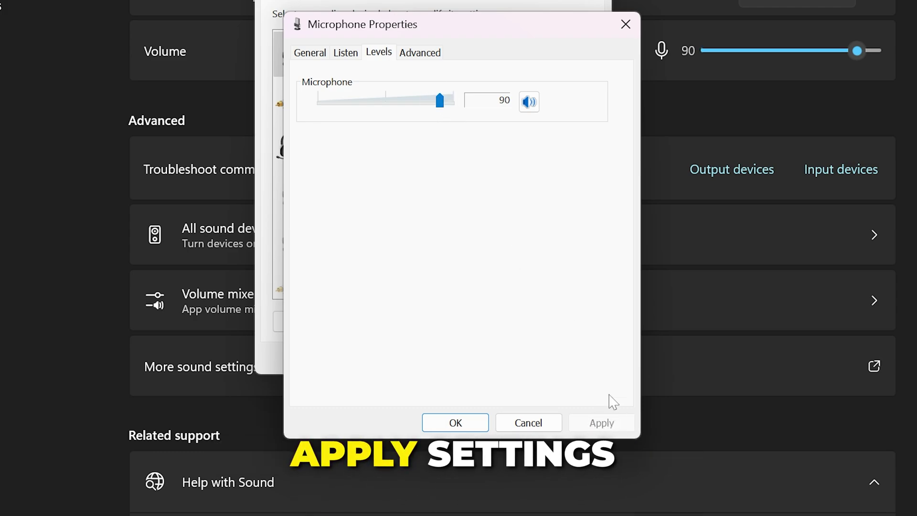
Keep the 48000 Hz DVD Quality format, disable exclusive app control of the microphone, and apply
click(422, 58)
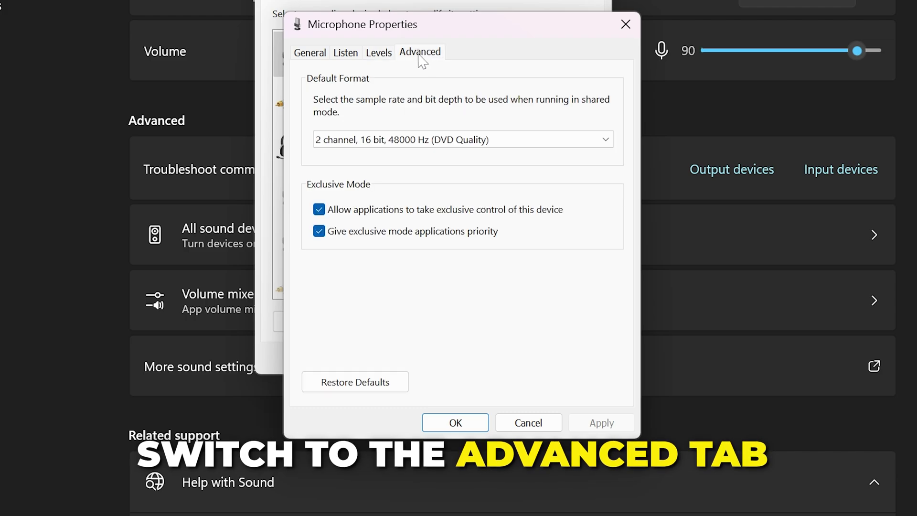
click(411, 141)
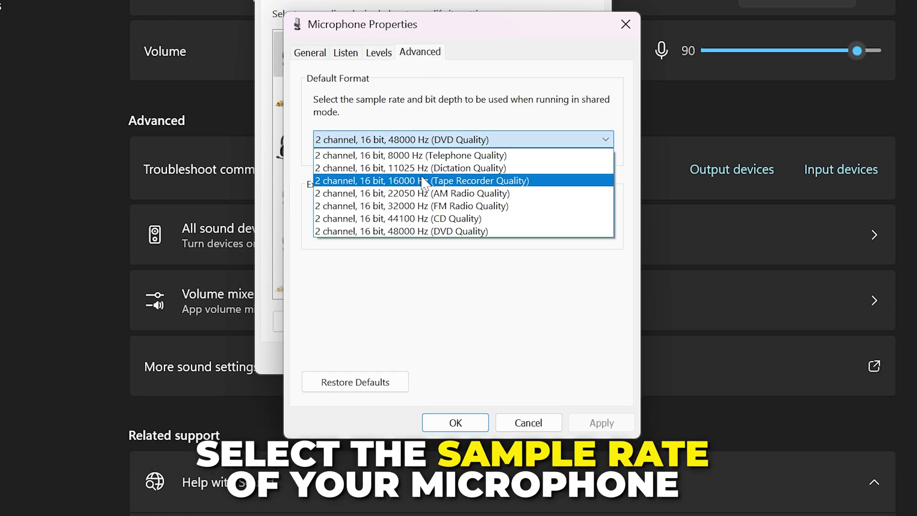
click(474, 234)
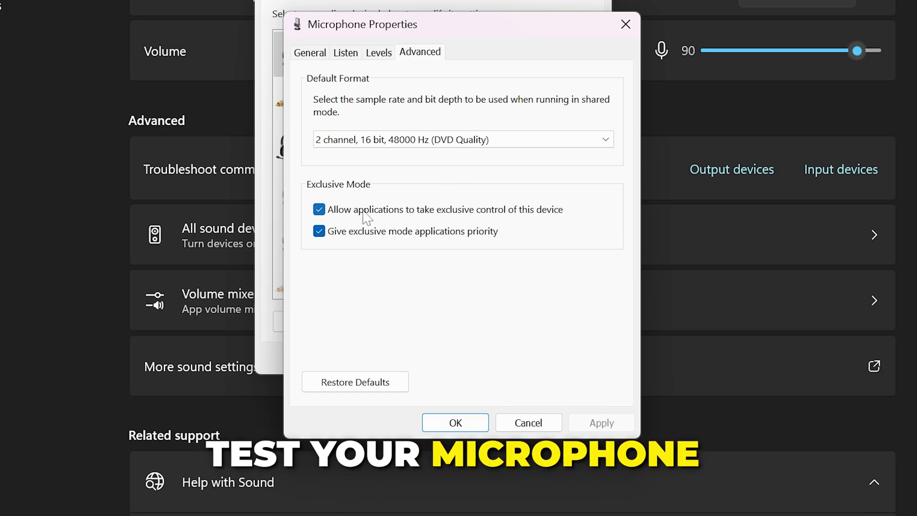
click(319, 210)
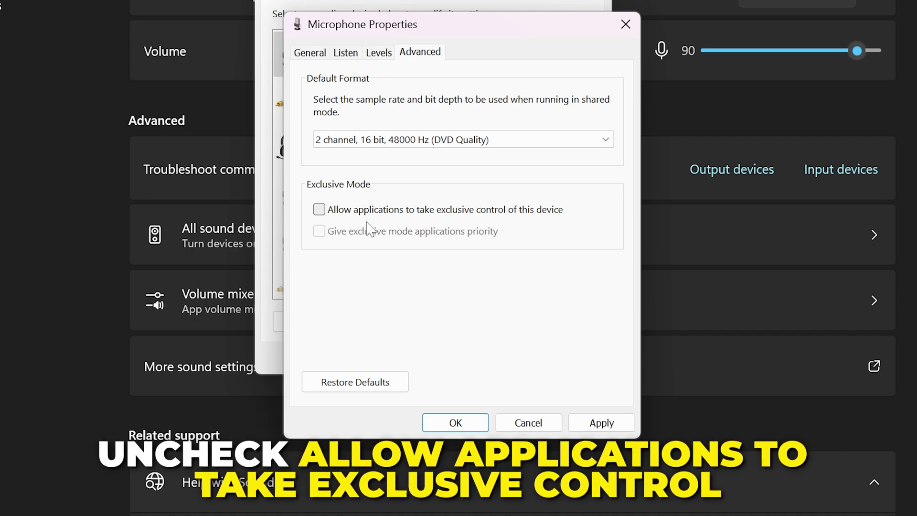
click(600, 422)
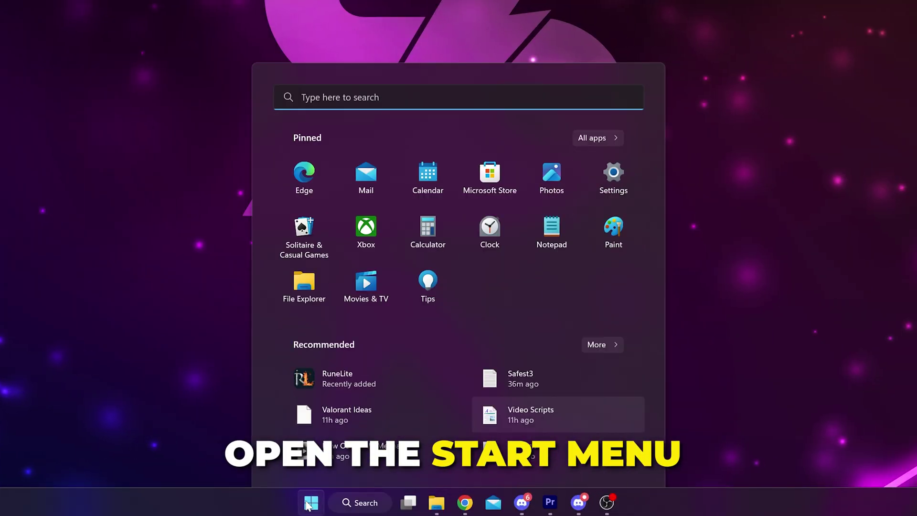
text(microphone privacy)
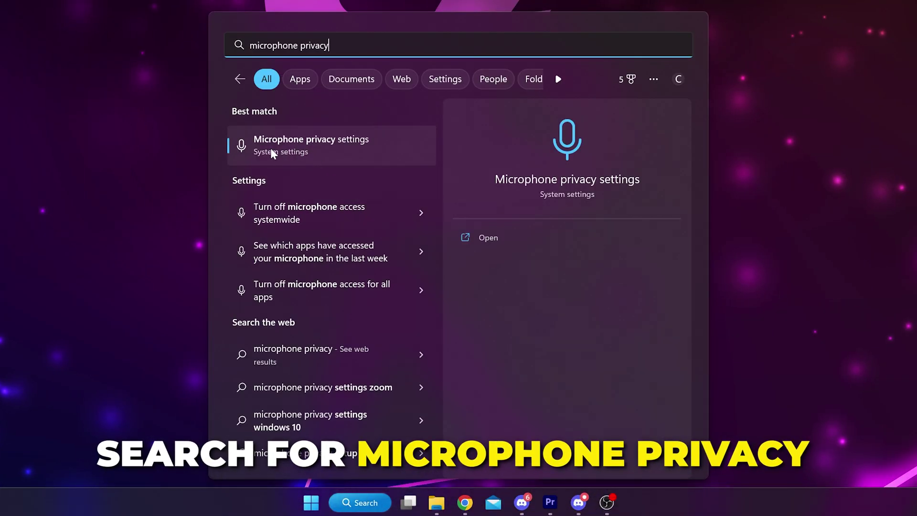
Open Microphone privacy settings to verify app and desktop-app microphone access is on
click(301, 143)
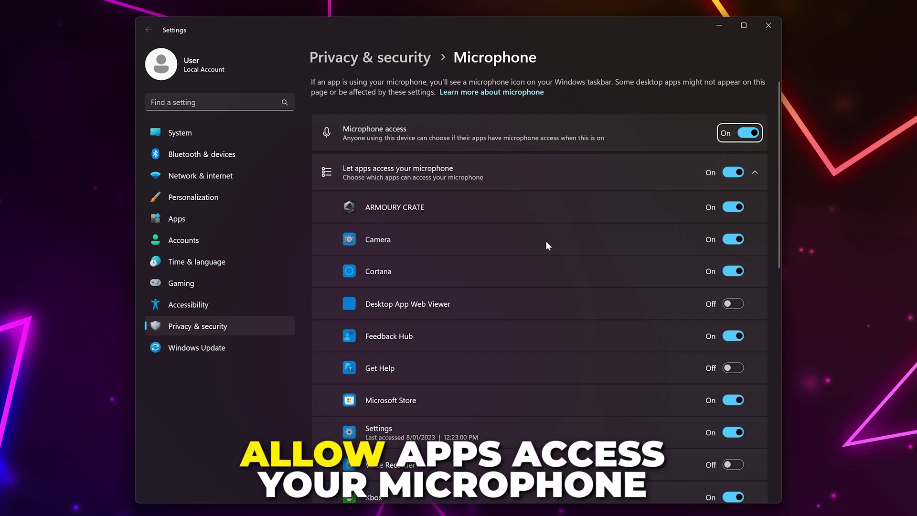
scroll(546, 243, down, 3)
scroll(566, 255, down, 2)
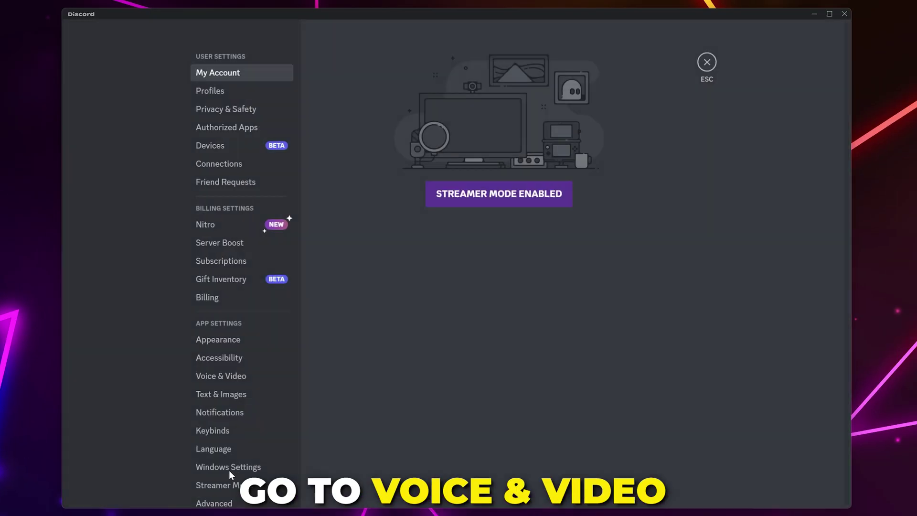
In Voice & Video, switch noise suppression to None, back to Krisp, then close settings
click(228, 378)
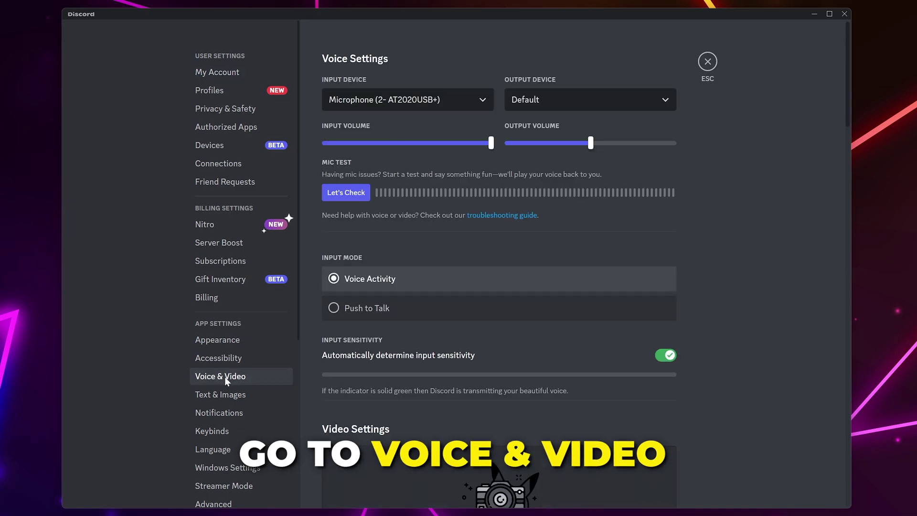
scroll(464, 385, down, 5)
scroll(477, 364, down, 5)
scroll(478, 347, down, 3)
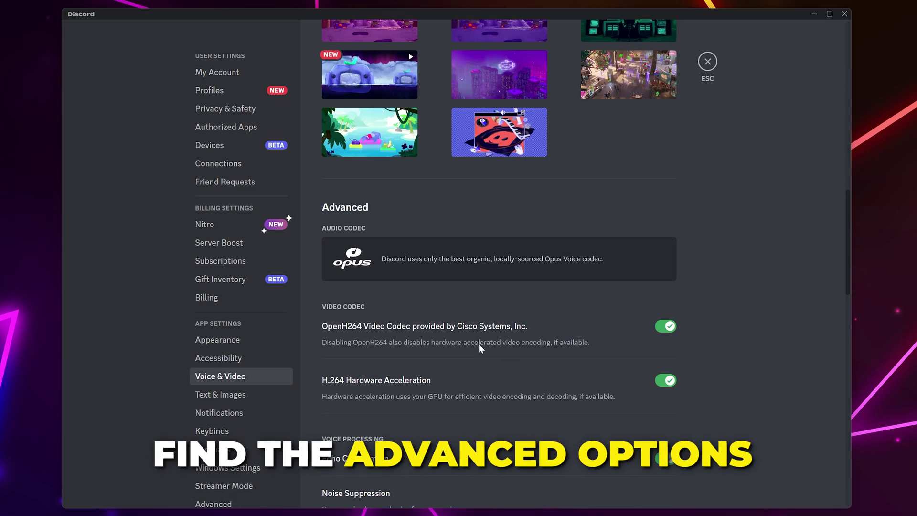
scroll(481, 339, down, 3)
scroll(487, 329, down, 1)
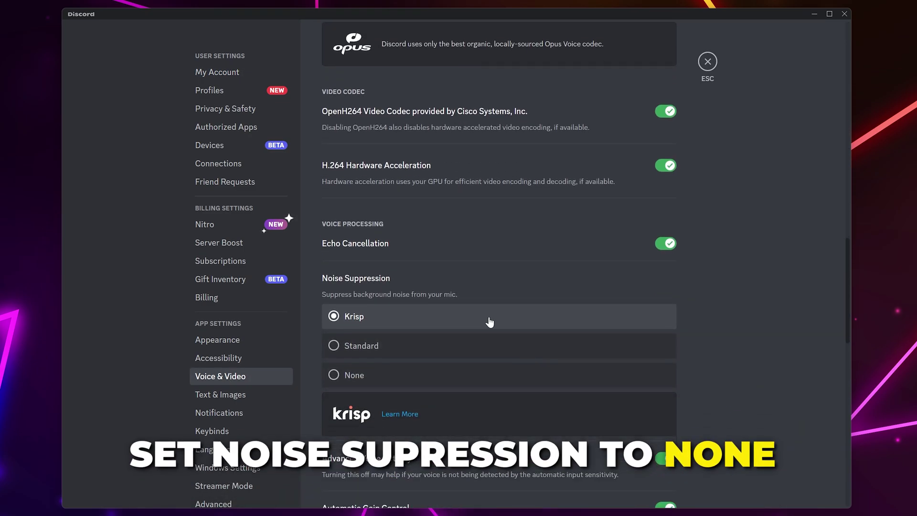
click(347, 379)
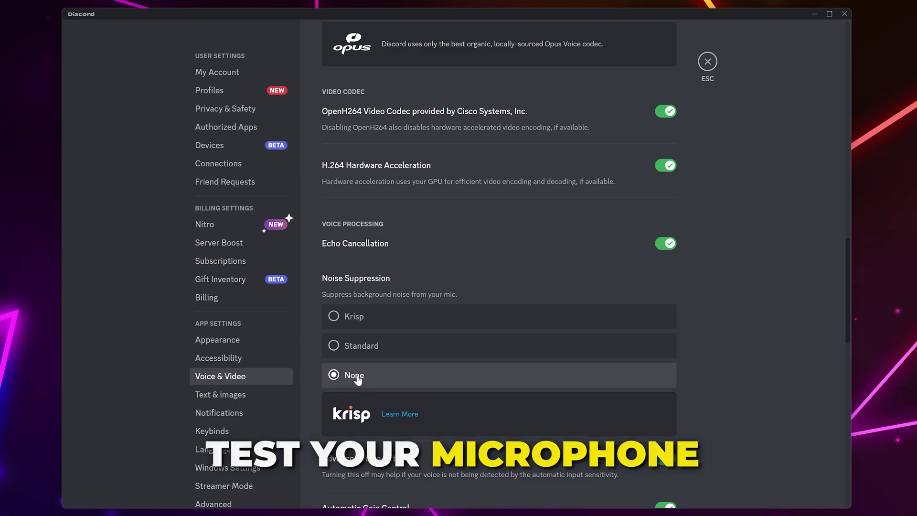
click(333, 316)
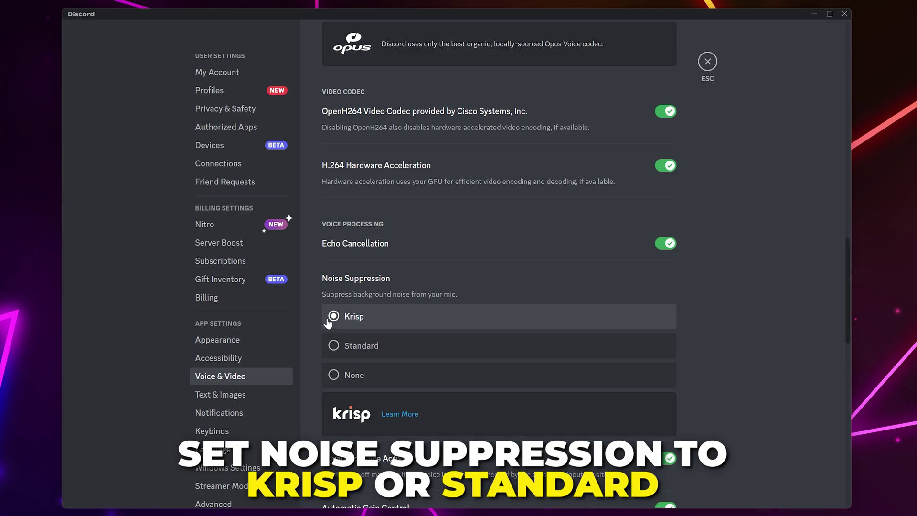
click(707, 63)
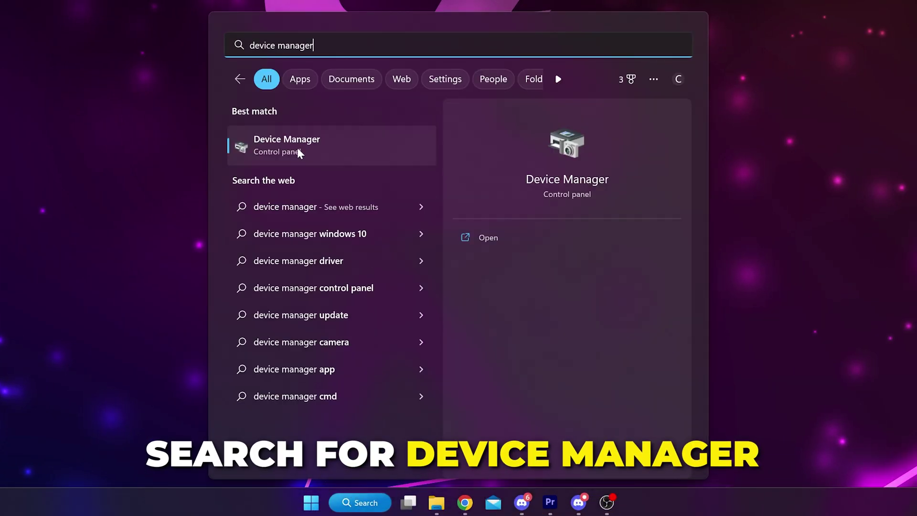
Run an automatic driver update search for the AT2020USB+ under Sound, video and game controllers
click(301, 149)
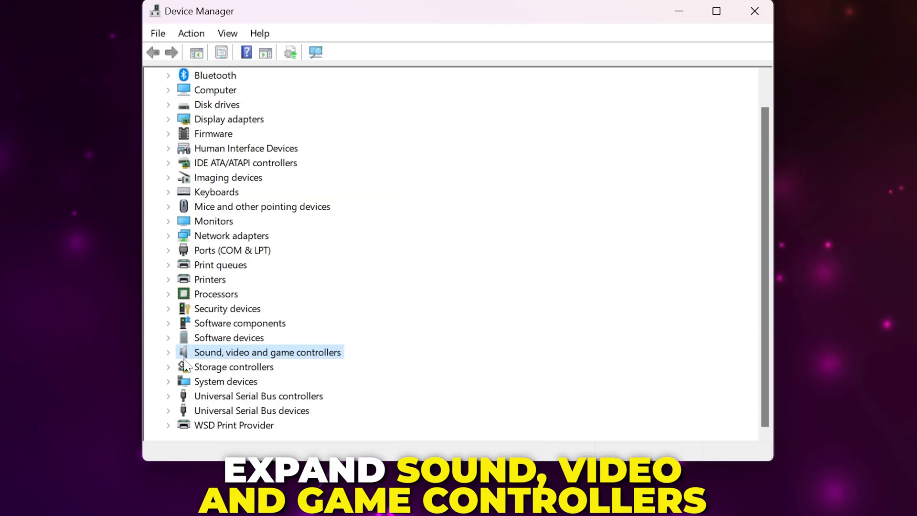
click(169, 352)
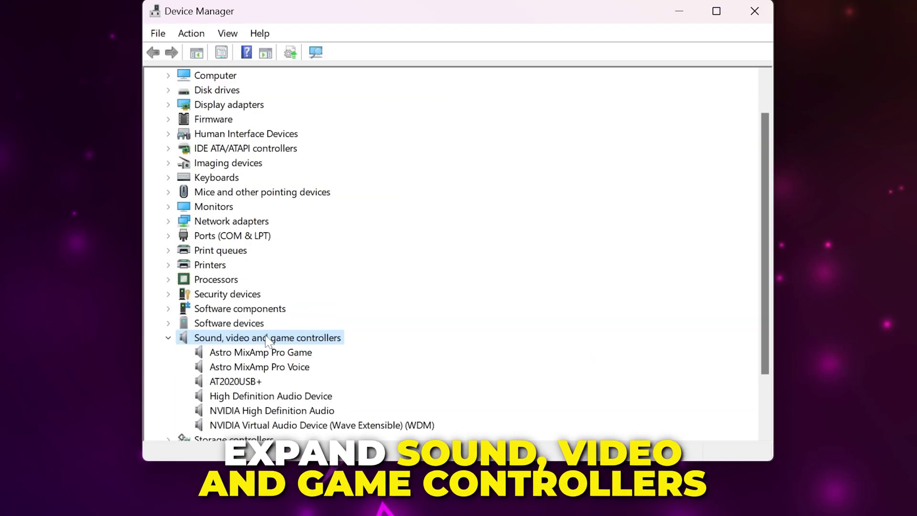
right_click(232, 384)
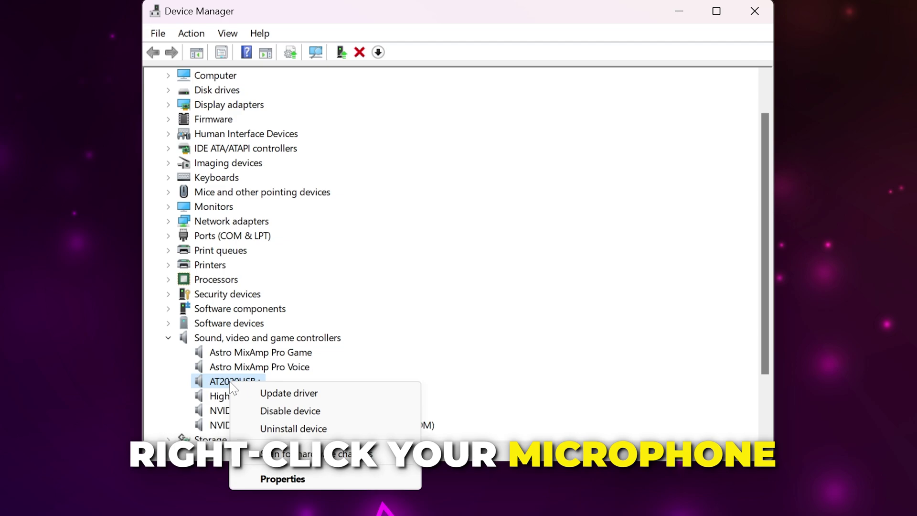
click(289, 392)
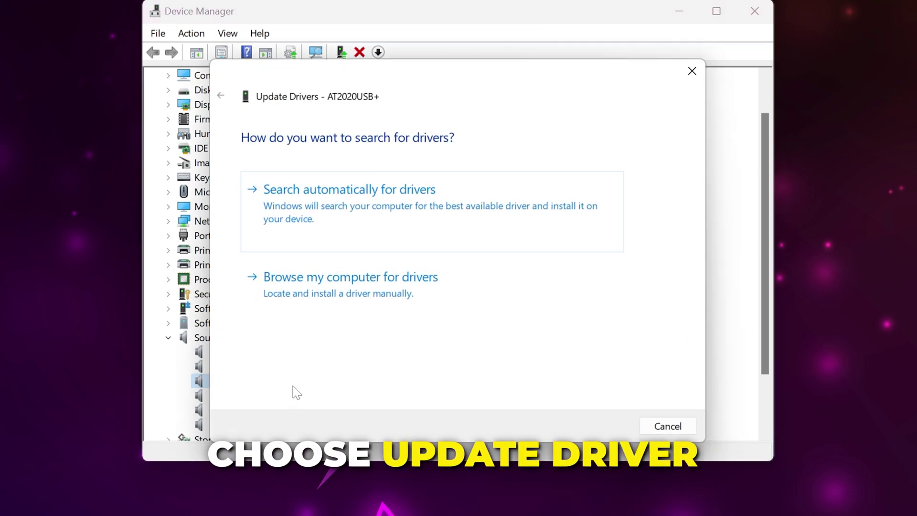
click(429, 229)
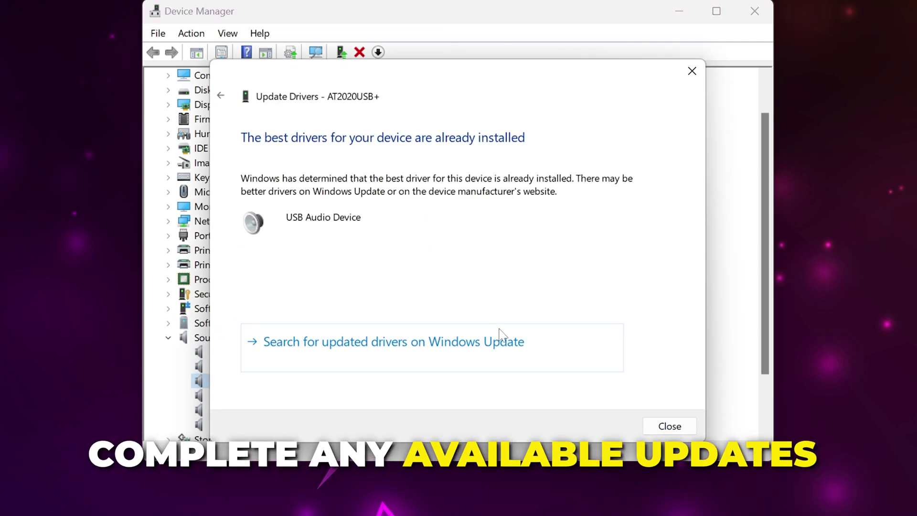
click(666, 426)
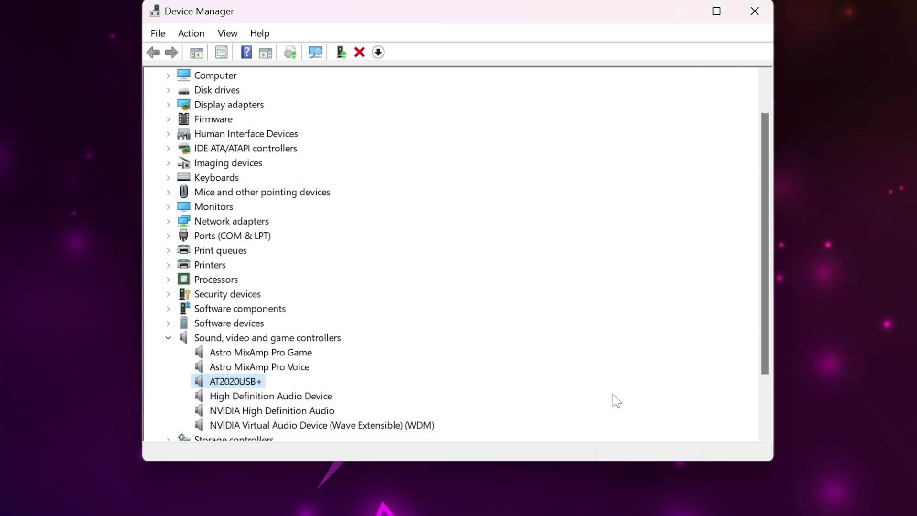
right_click(231, 386)
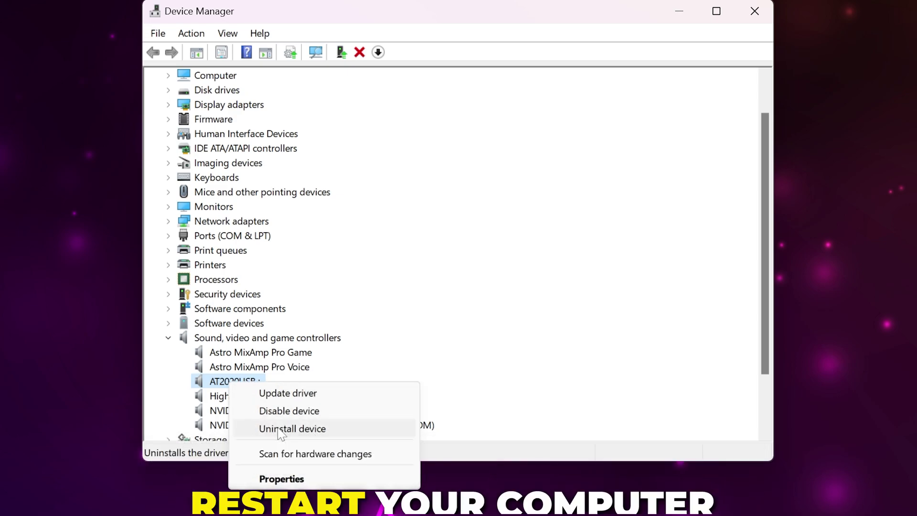
click(600, 377)
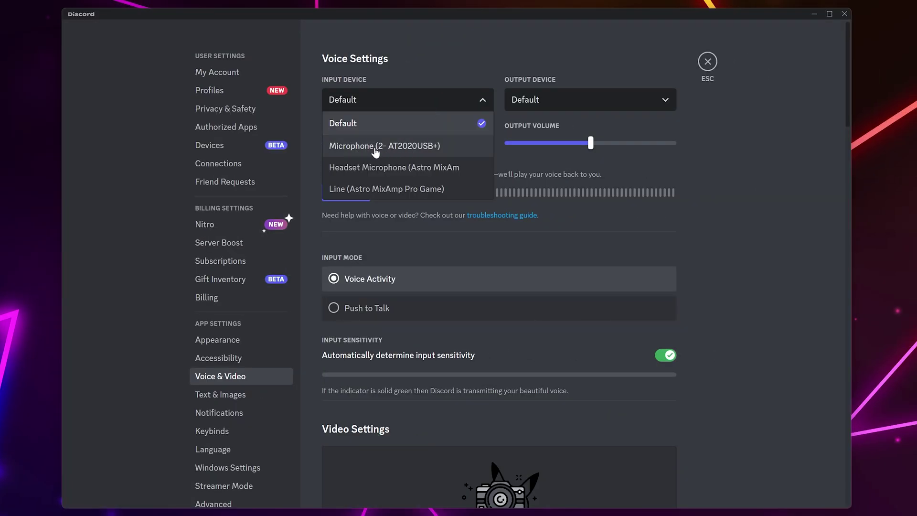
Select Microphone (2- AT2020USB+) in Discord's Input Device dropdown, replacing Default
click(398, 147)
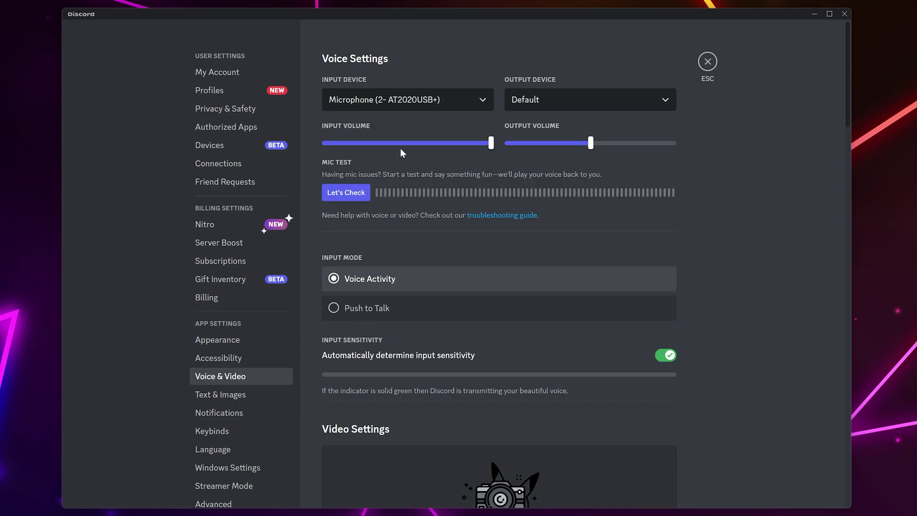